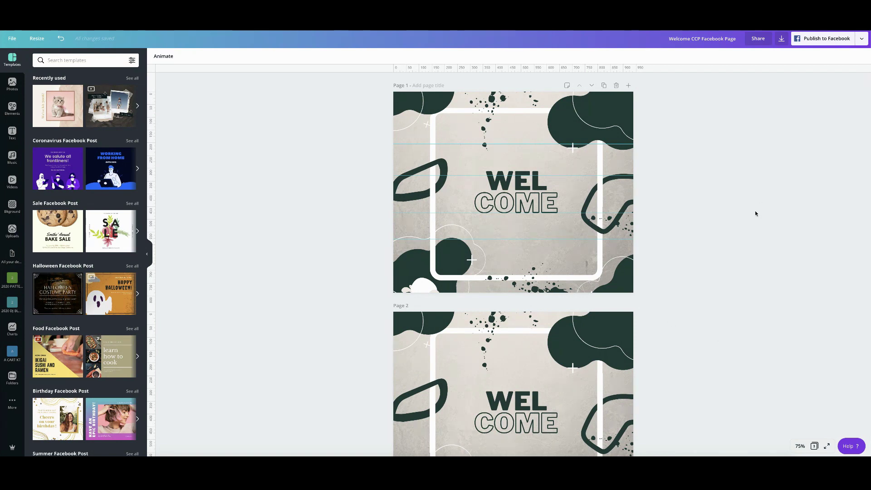
click(800, 446)
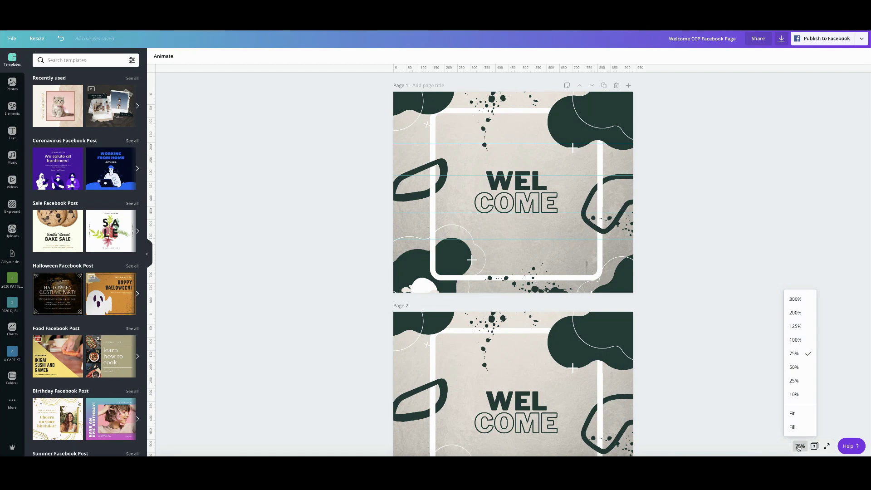
click(805, 317)
scroll(631, 216, up, 3)
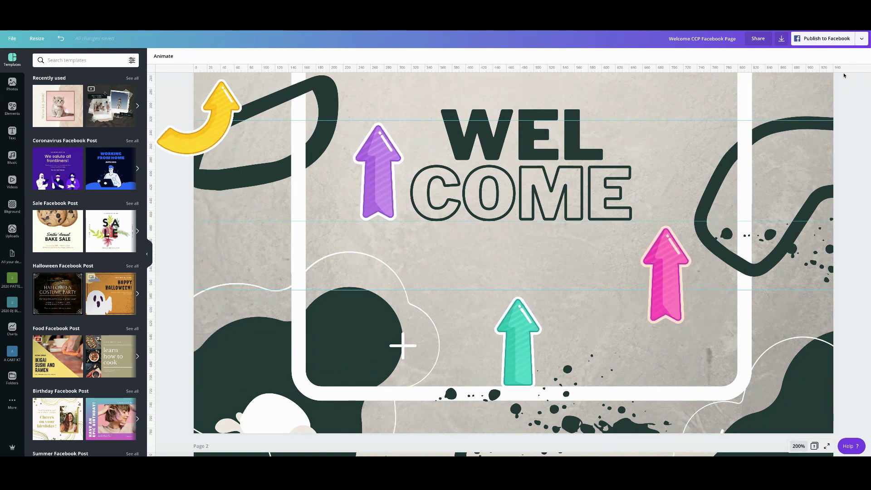
click(799, 446)
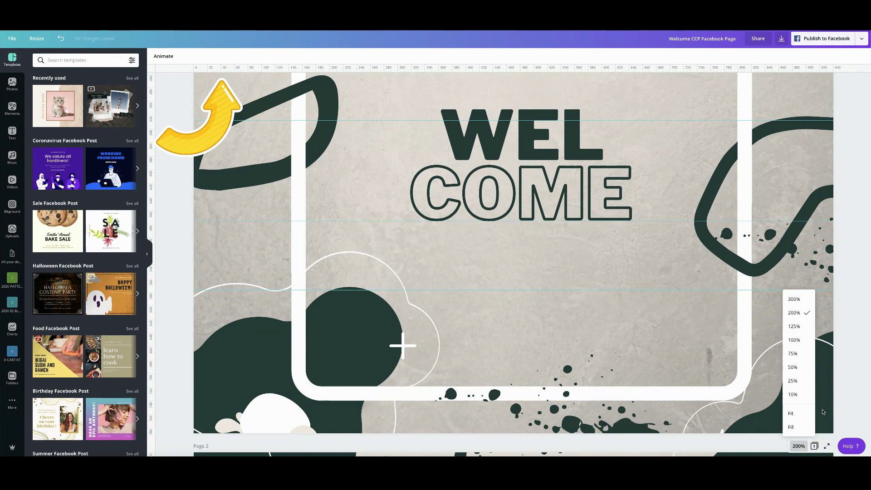
click(803, 355)
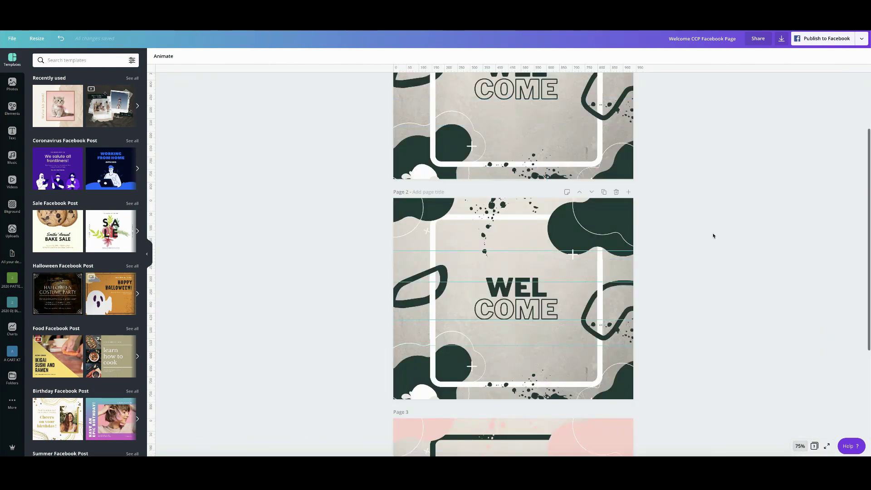
scroll(714, 236, up, 3)
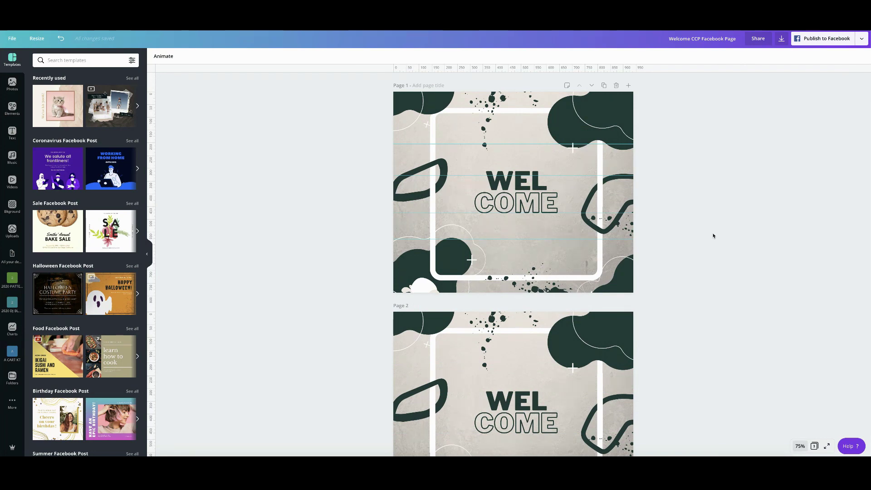
Hide the rulers with Shift+R so both WELCOME pages appear without them.
key(shift+r)
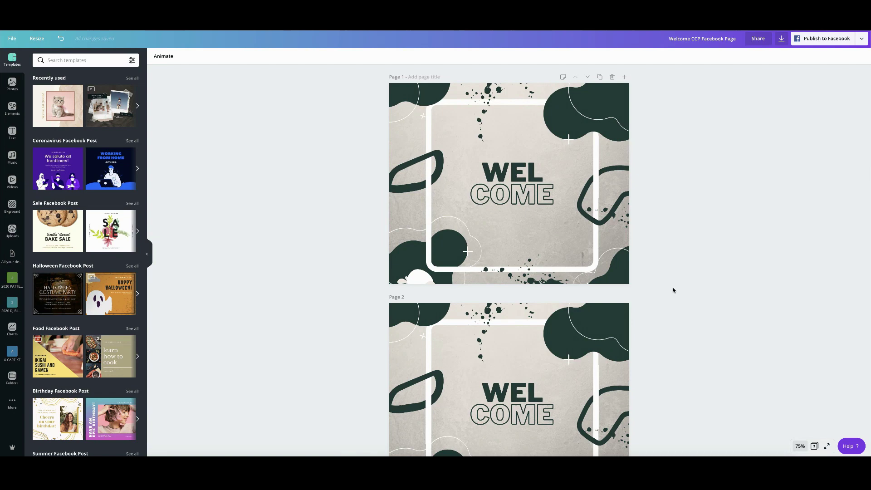
Turn the rulers back on with Show rulers in the File menu.
click(12, 38)
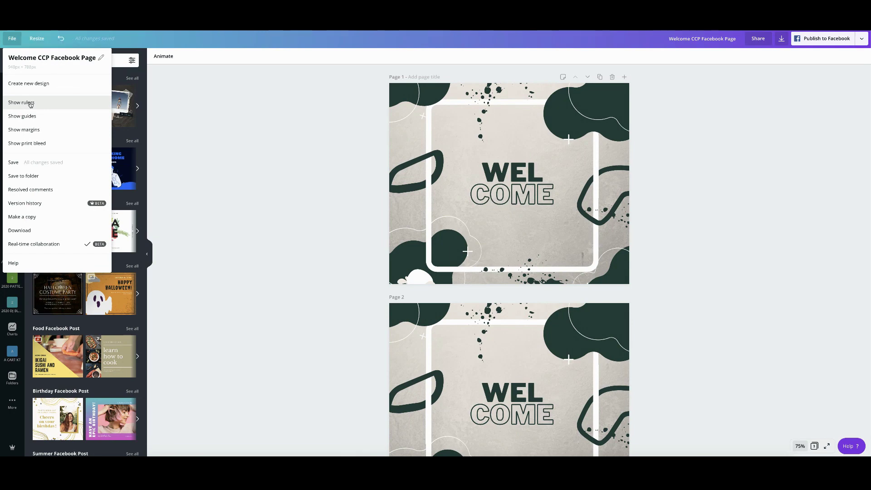
click(30, 104)
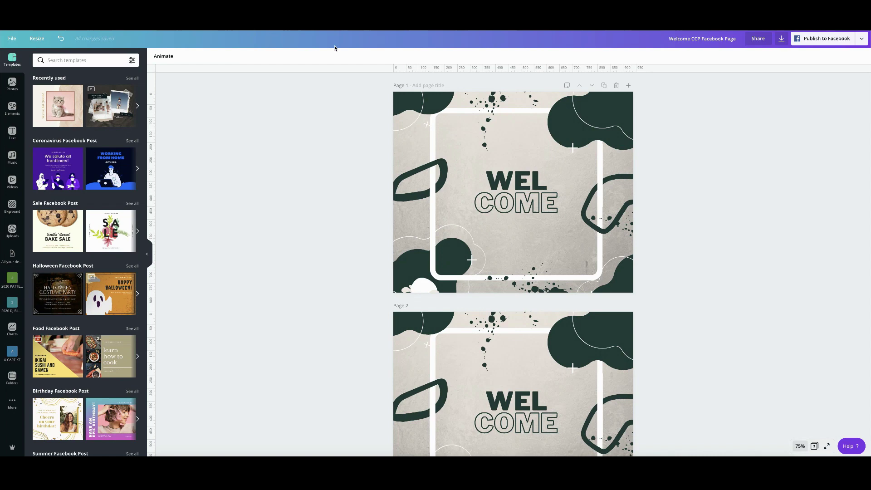
Check the File menu to confirm Show rulers is ticked.
click(12, 39)
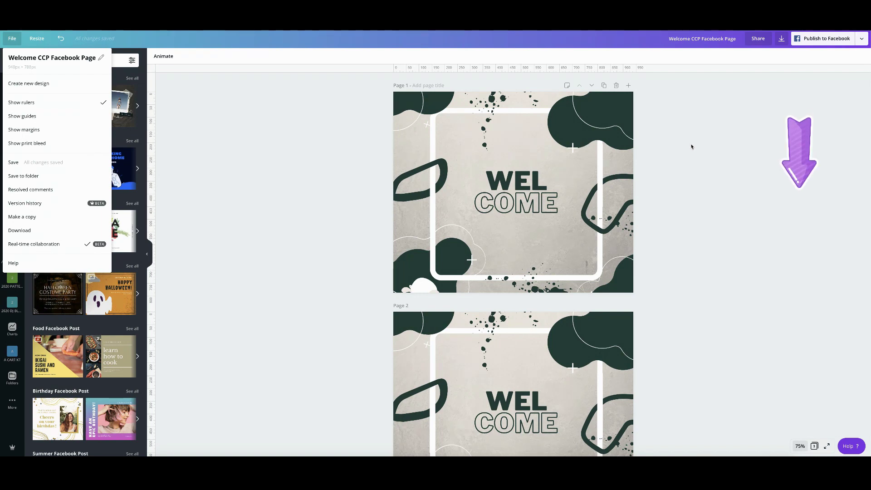
Close the File menu and zoom the canvas to 200%, then back to 75%.
click(715, 159)
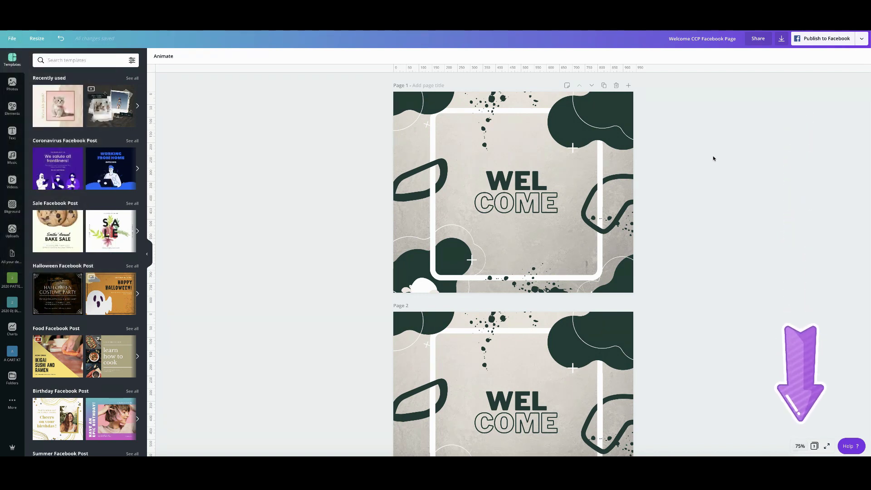
click(800, 447)
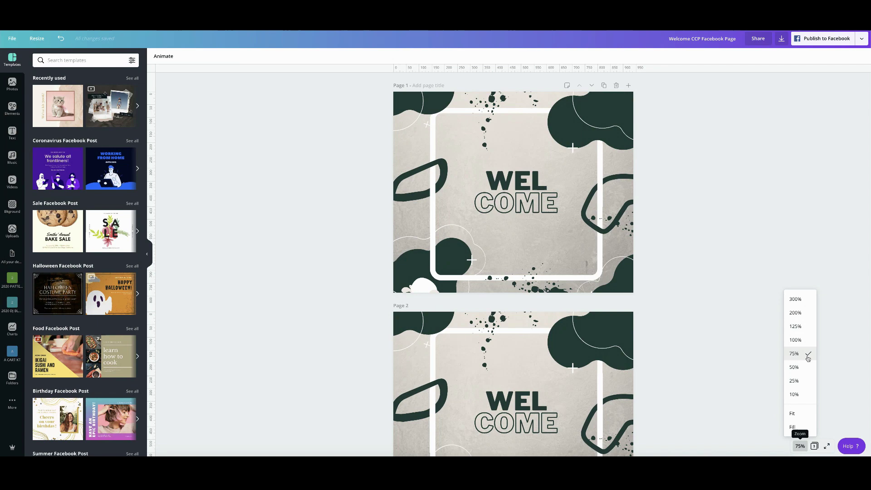
click(805, 317)
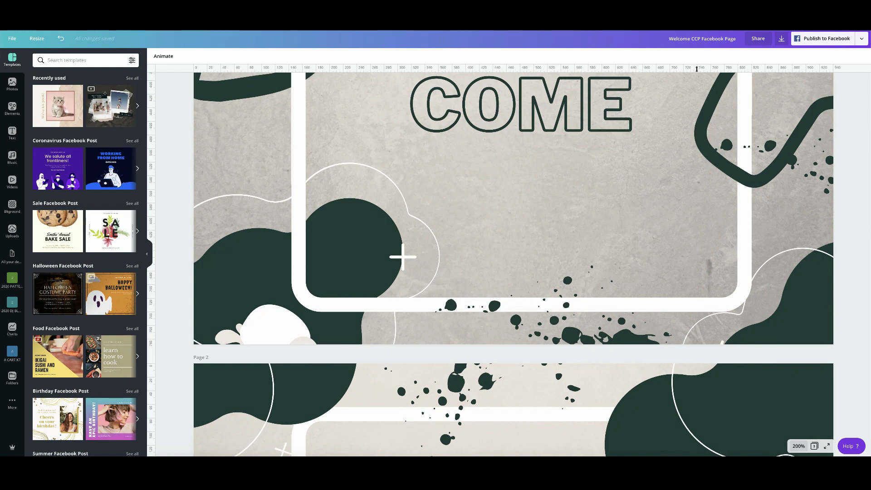
click(799, 446)
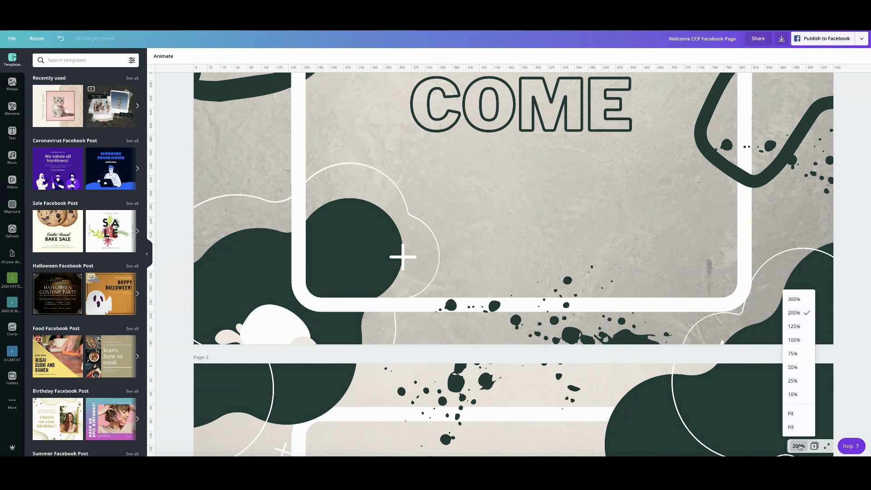
click(805, 353)
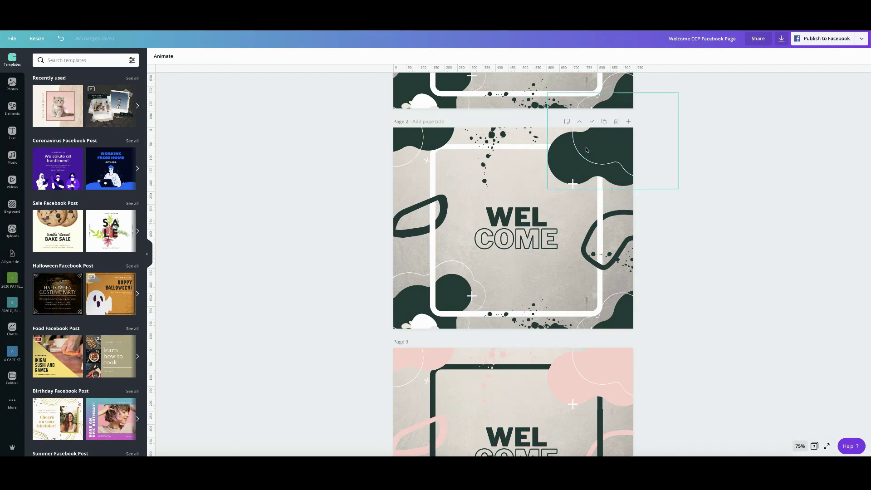
Turn guides on, then drag a new horizontal guide onto Page 2 and nudge it higher.
click(13, 40)
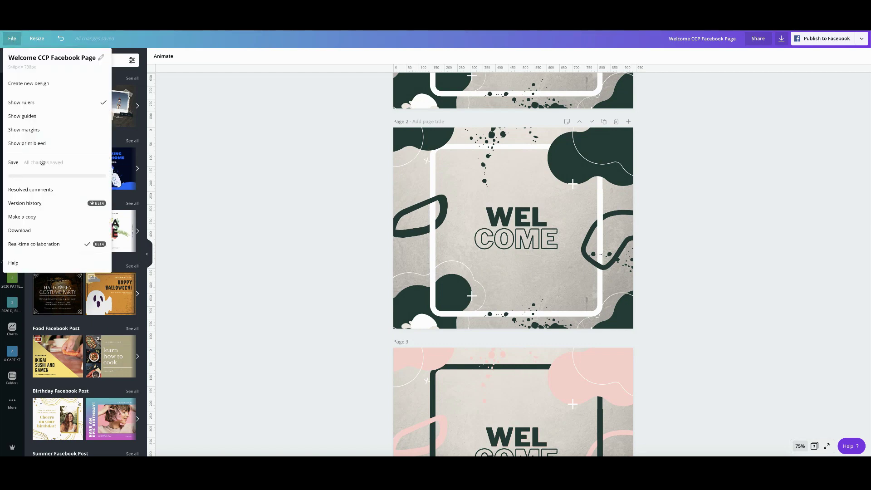
click(28, 119)
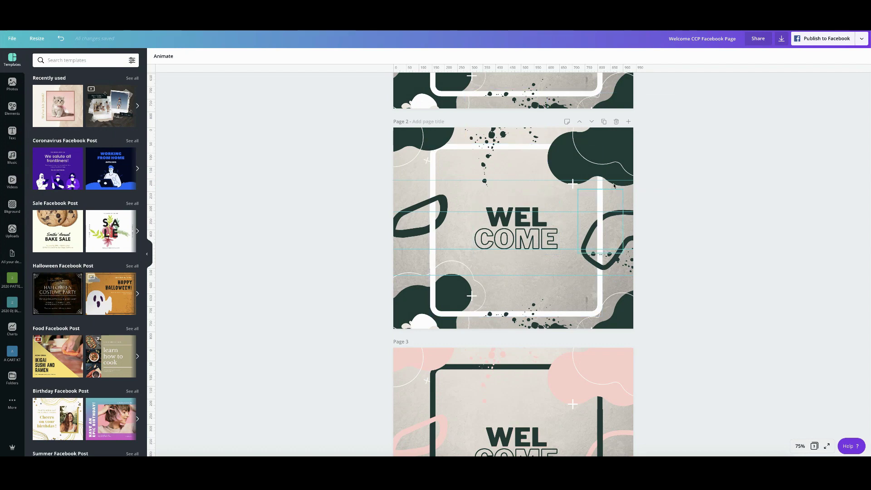
scroll(675, 196, up, 1)
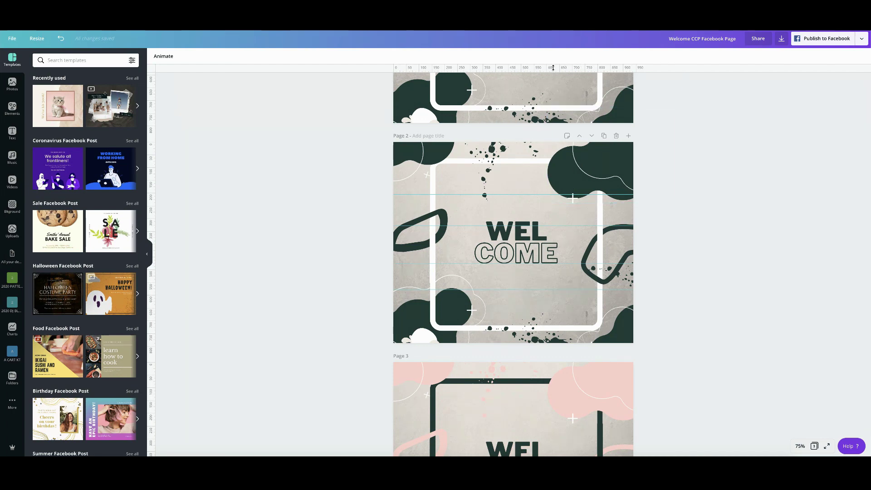
drag(554, 67, 551, 164)
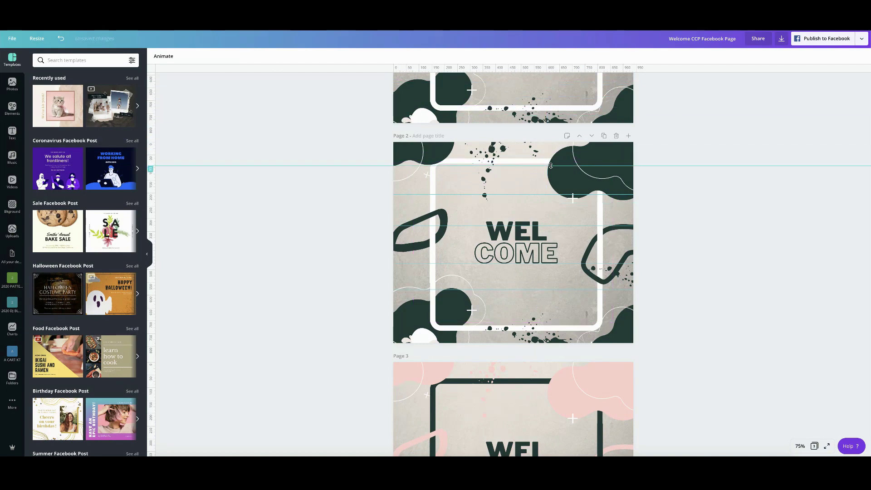
drag(551, 166, 551, 164)
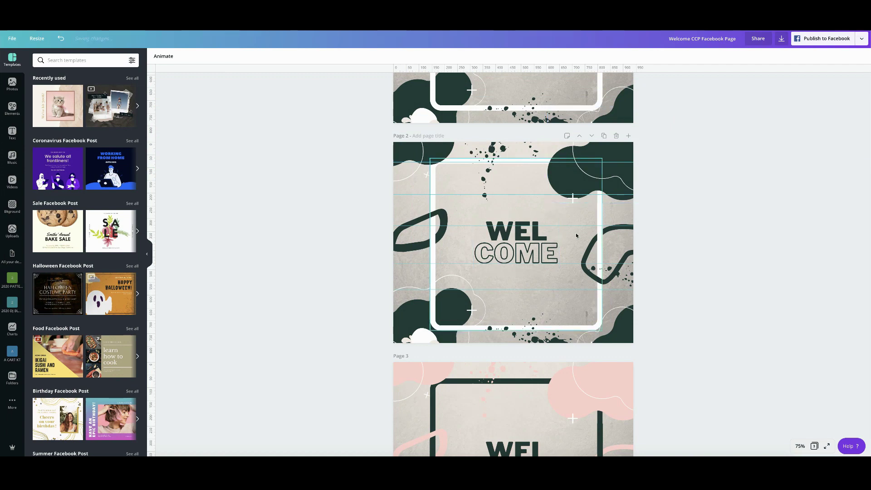
Add a Page 4 and apply a document colour to its background.
scroll(617, 245, down, 3)
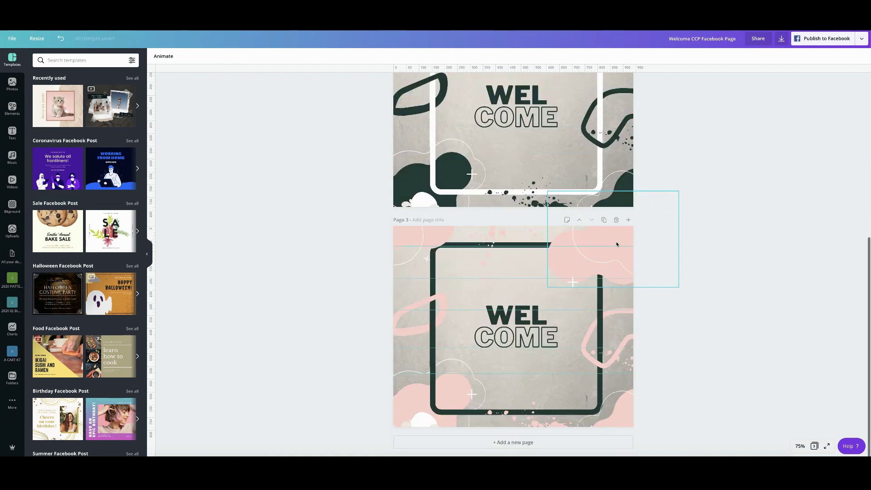
click(578, 446)
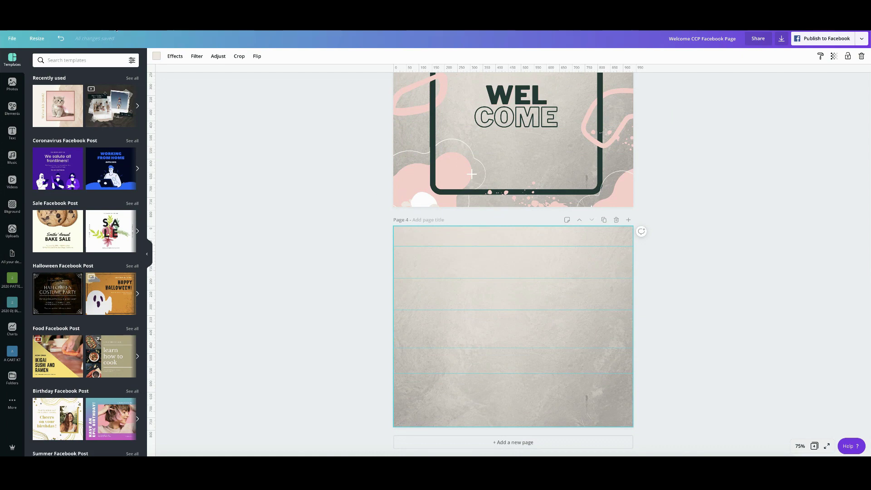
click(157, 56)
click(94, 125)
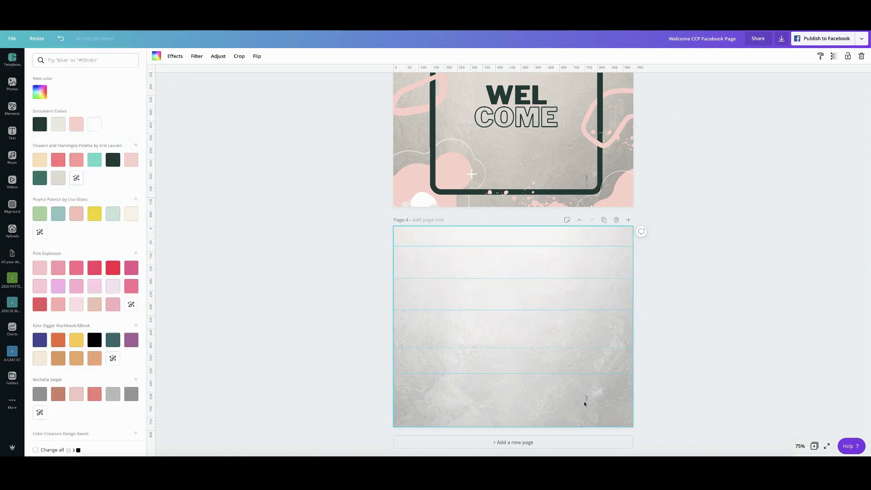
Delete Page 4's background photo, drag a new guide onto Page 4, and move another lower.
key(Delete)
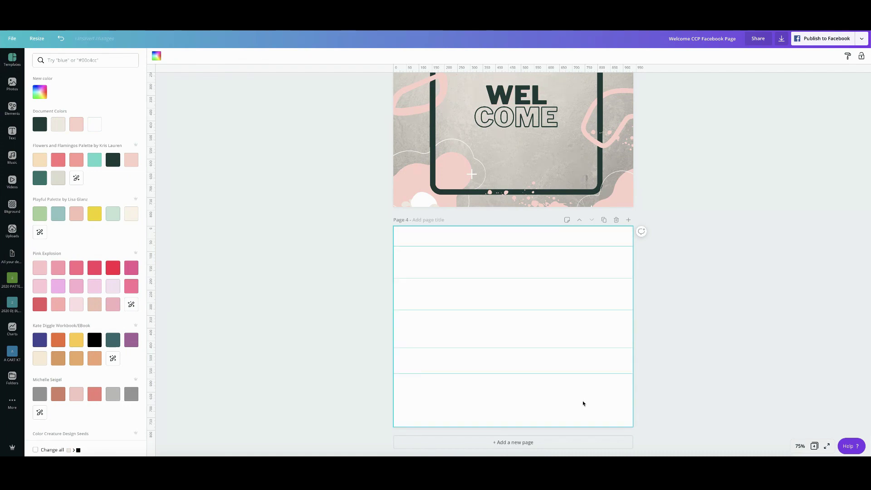
scroll(686, 345, up, 1)
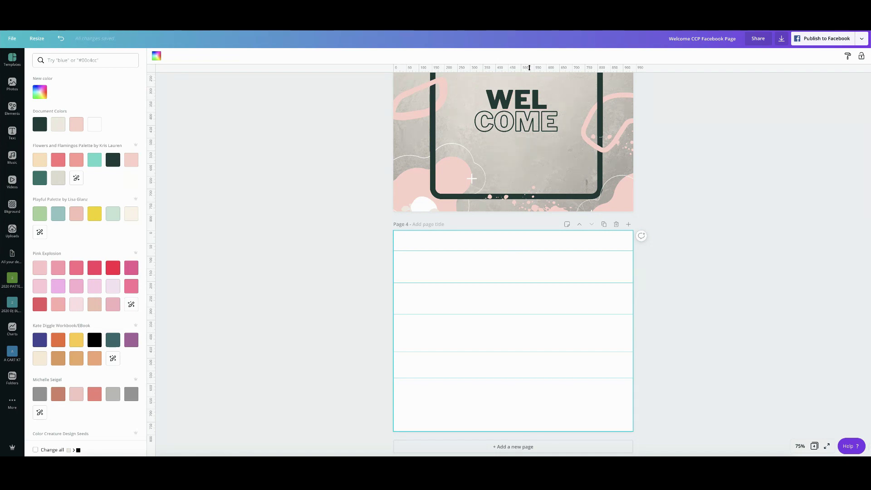
drag(529, 67, 527, 406)
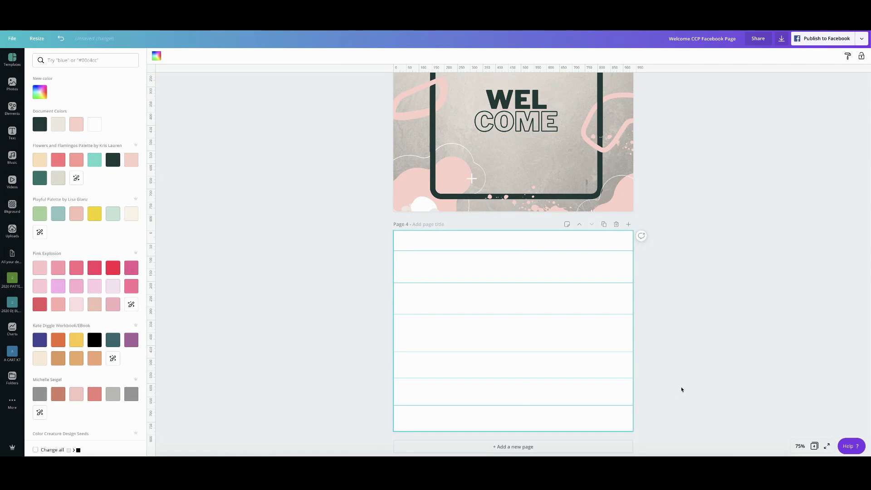
drag(588, 251, 629, 456)
drag(484, 283, 484, 283)
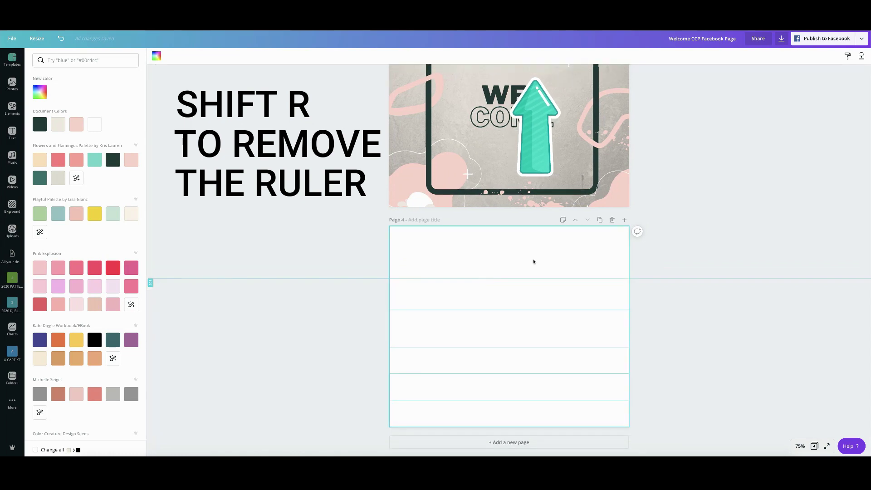
Hide the rulers with Shift+R and toggle guide visibility with Ctrl+;.
key(shift+r)
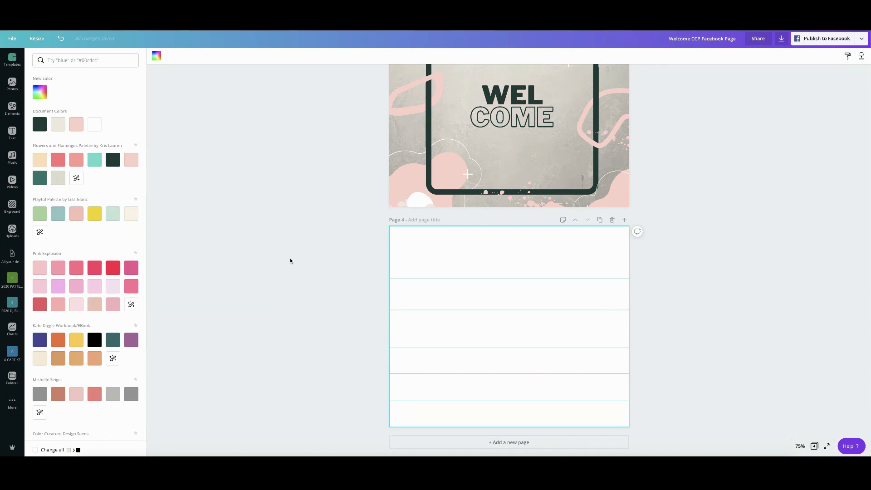
key(ctrl+semicolon)
scroll(518, 318, up, 1)
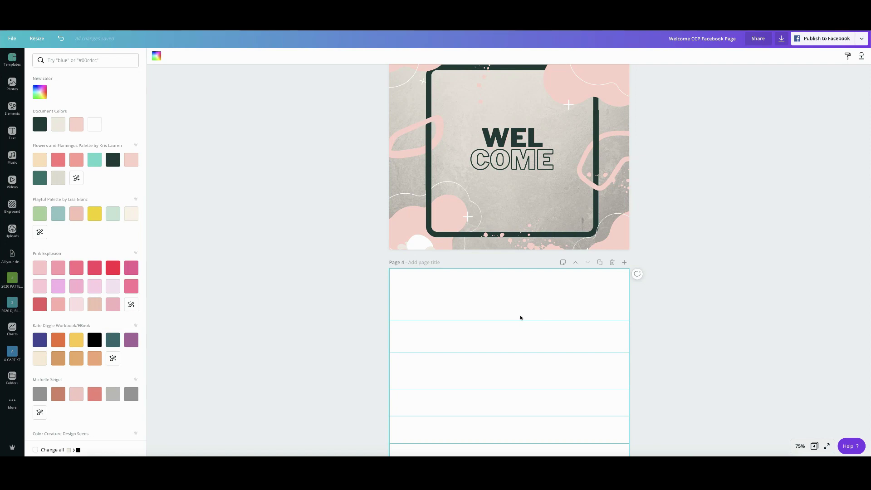
Scroll down to bring Page 4 and its horizontal guides into view.
scroll(518, 318, down, 1)
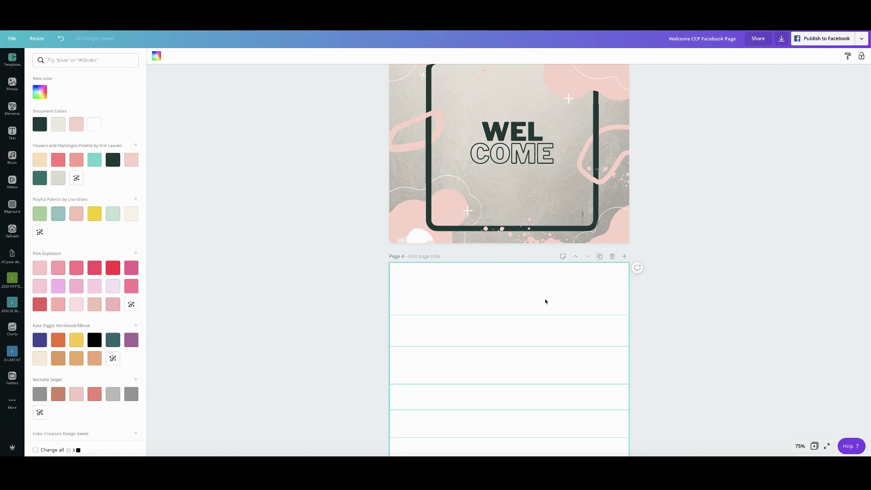
scroll(545, 297, down, 1)
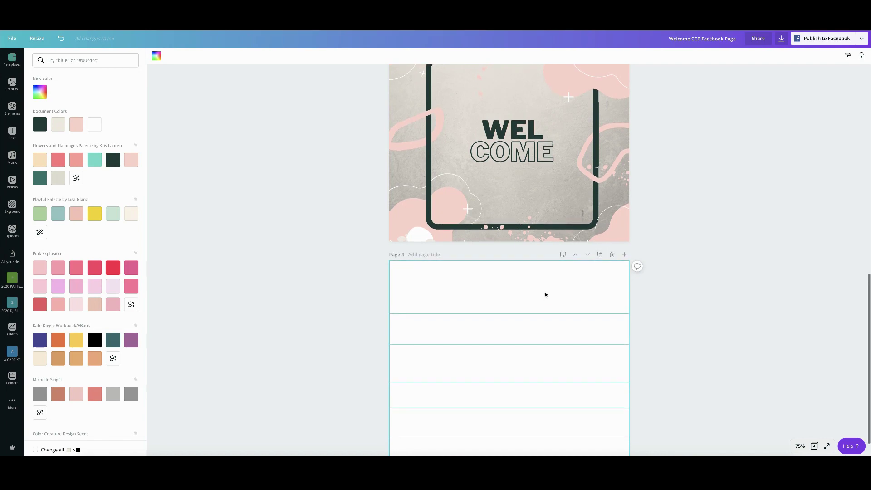
Clear all guides from Page 4's right-click menu, then undo once and press Escape.
right_click(547, 294)
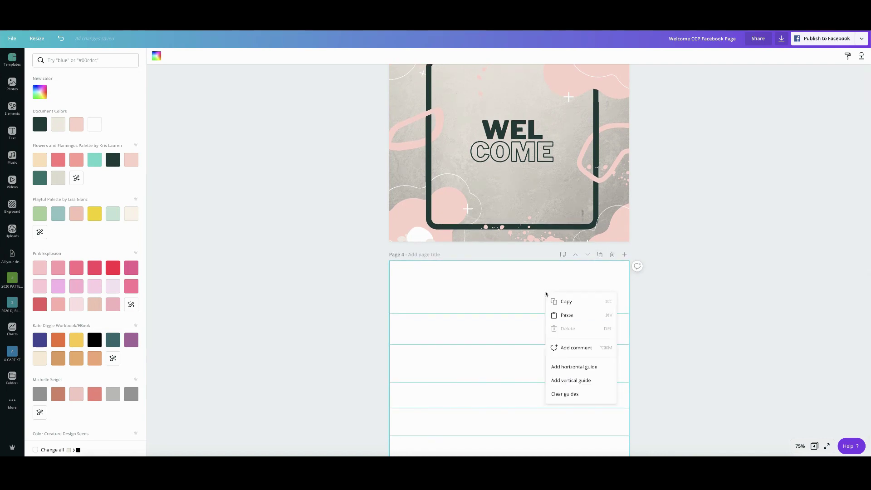
click(587, 394)
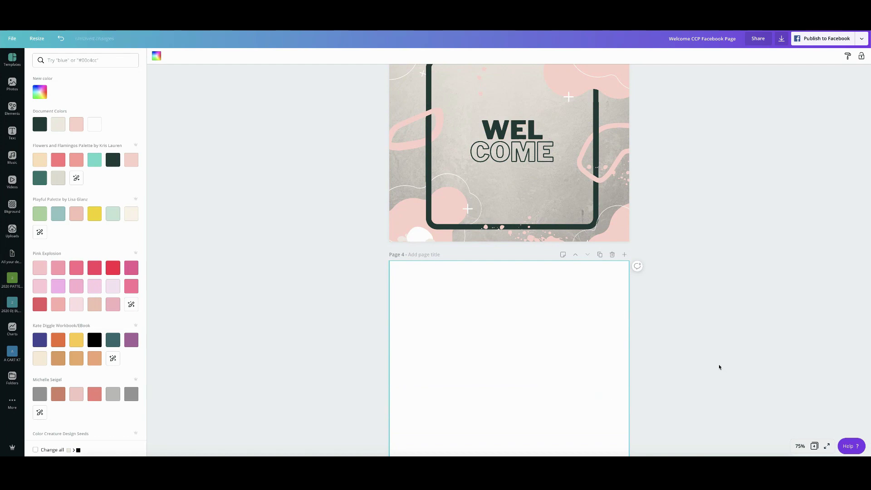
key(ctrl+z)
key(Escape)
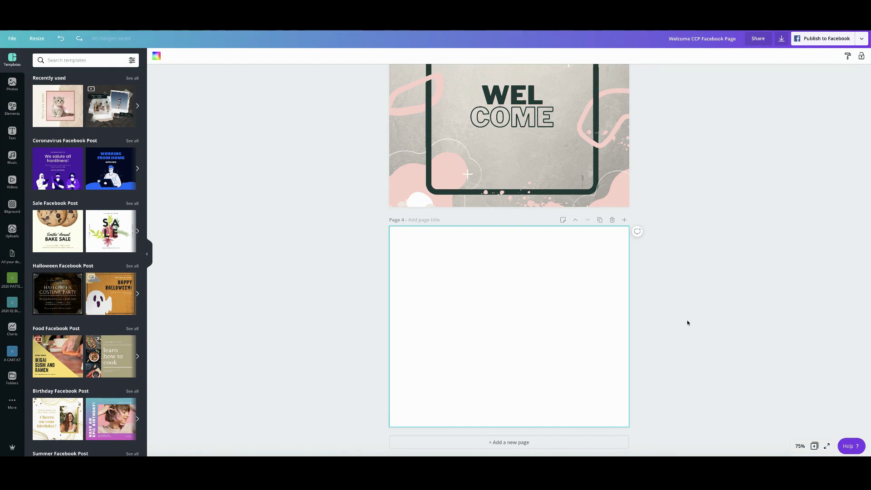
right_click(495, 271)
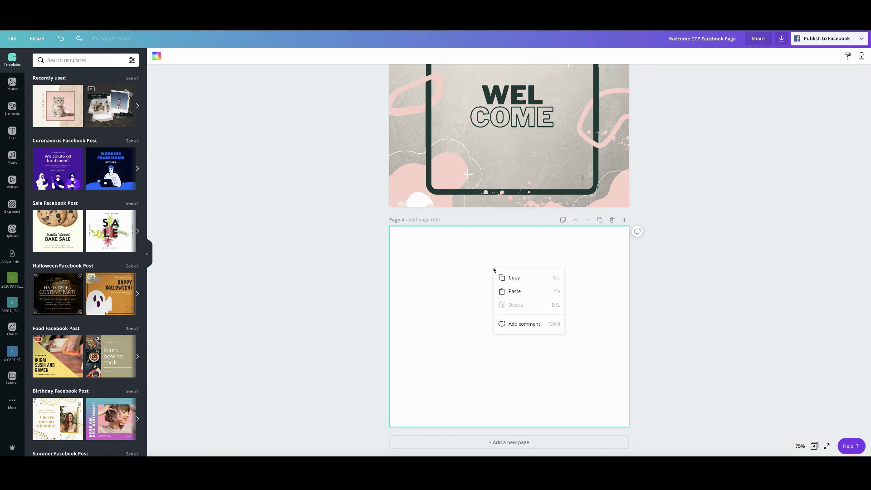
click(614, 324)
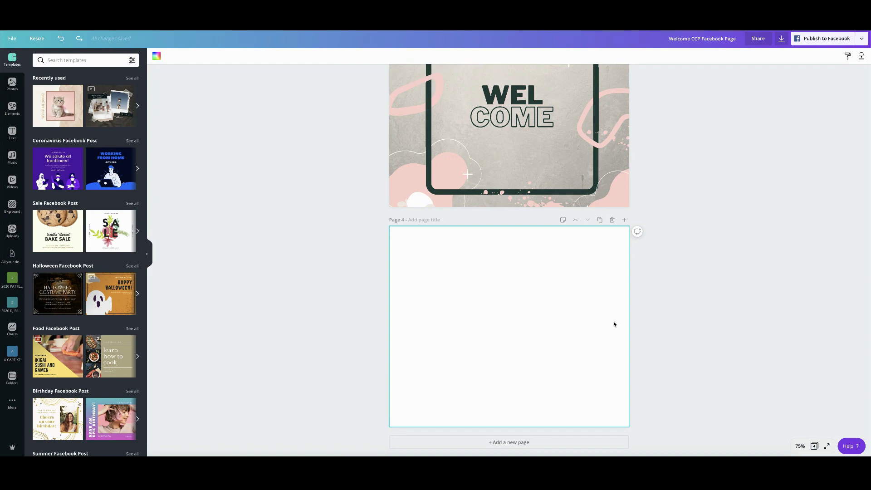